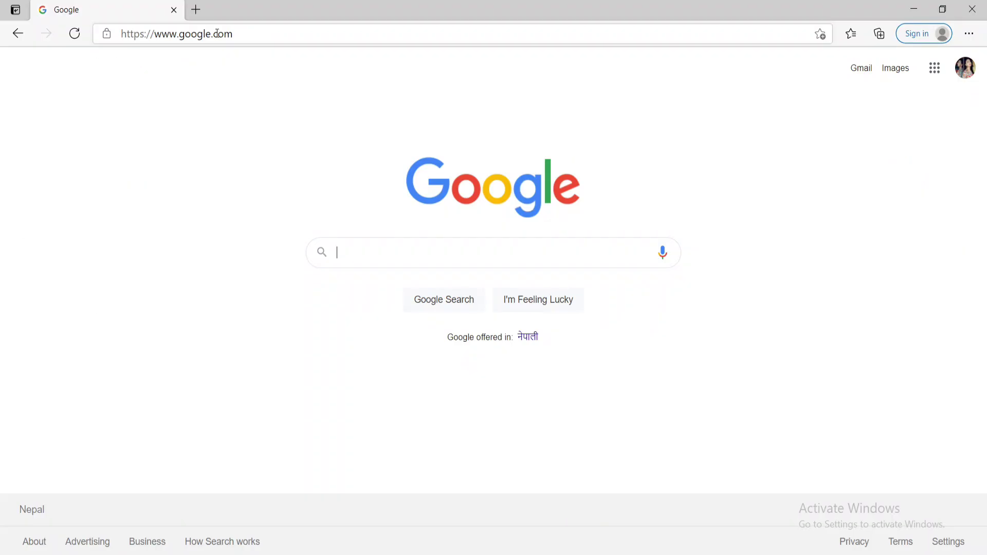
pyautogui.click(257, 33)
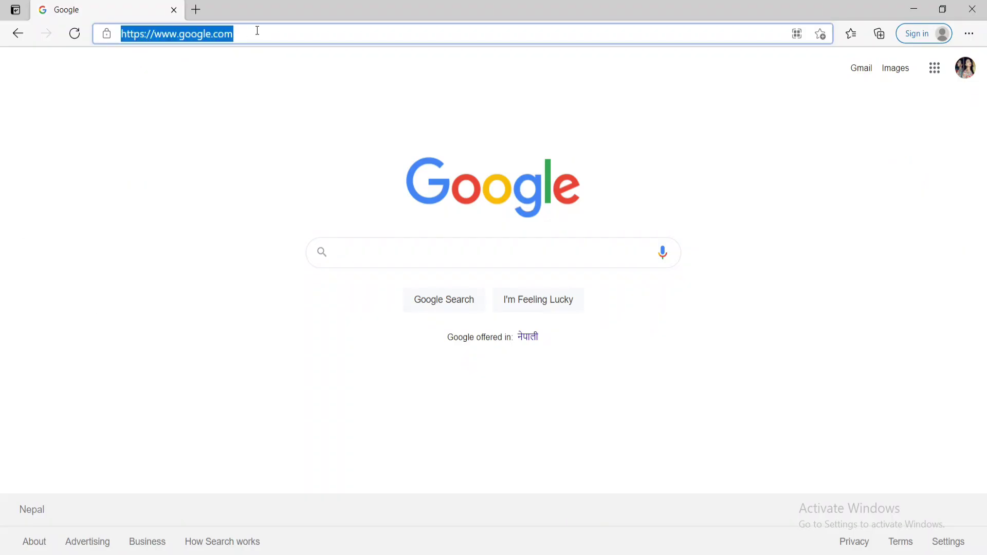
pyautogui.write('www')
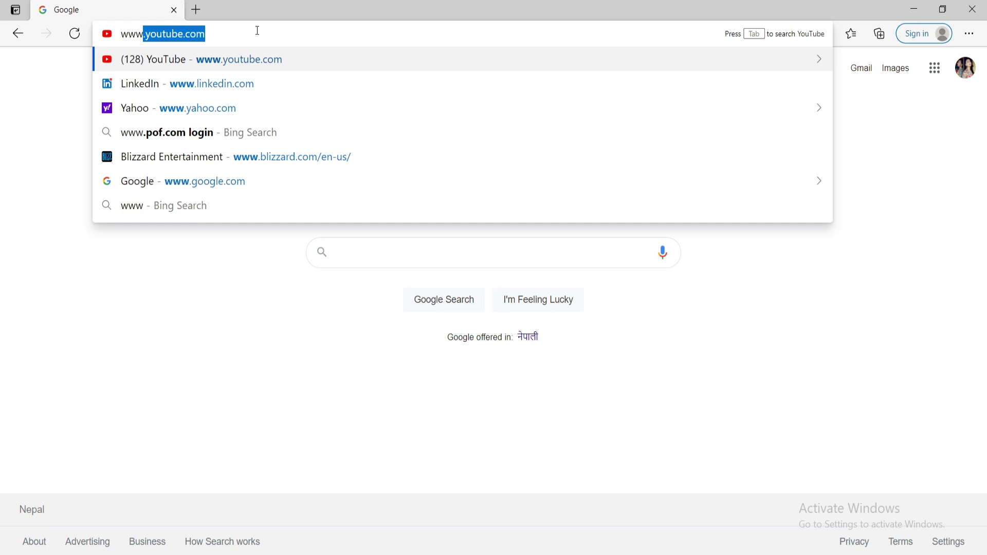
pyautogui.write('.blizzard.com')
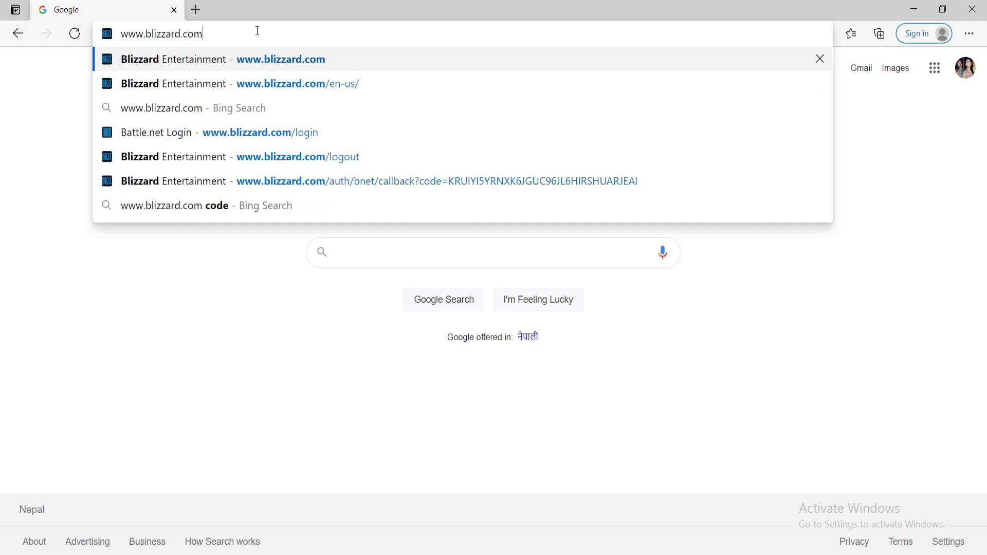
pyautogui.press('Return')
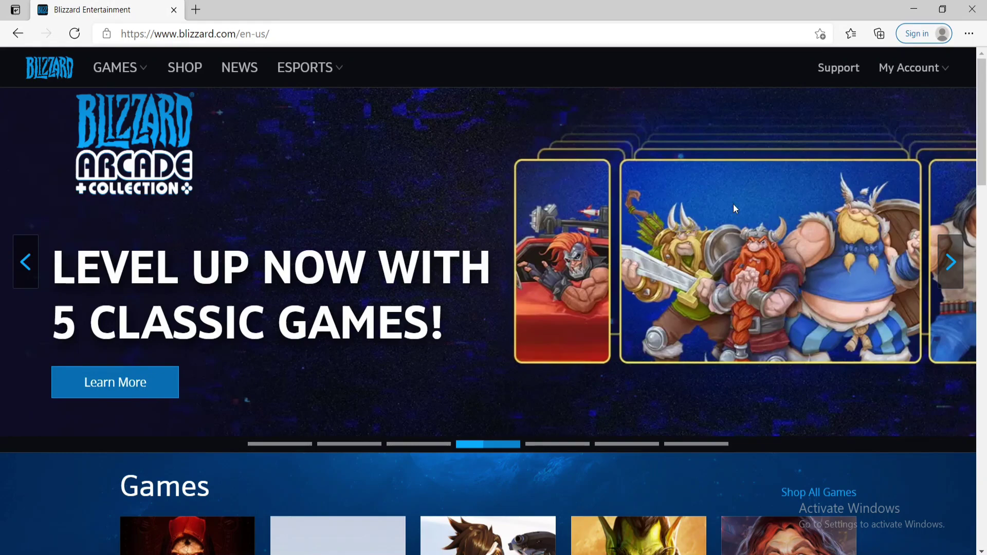
# Reach the Battle.net login page via My Account > Log In, keeping the prefilled e-mail
pyautogui.click(925, 72)
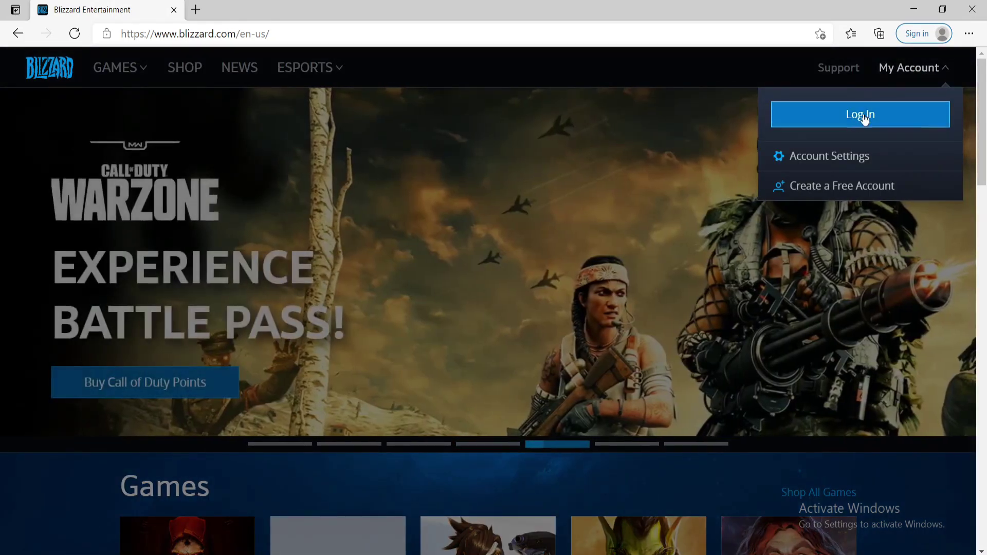
pyautogui.click(867, 115)
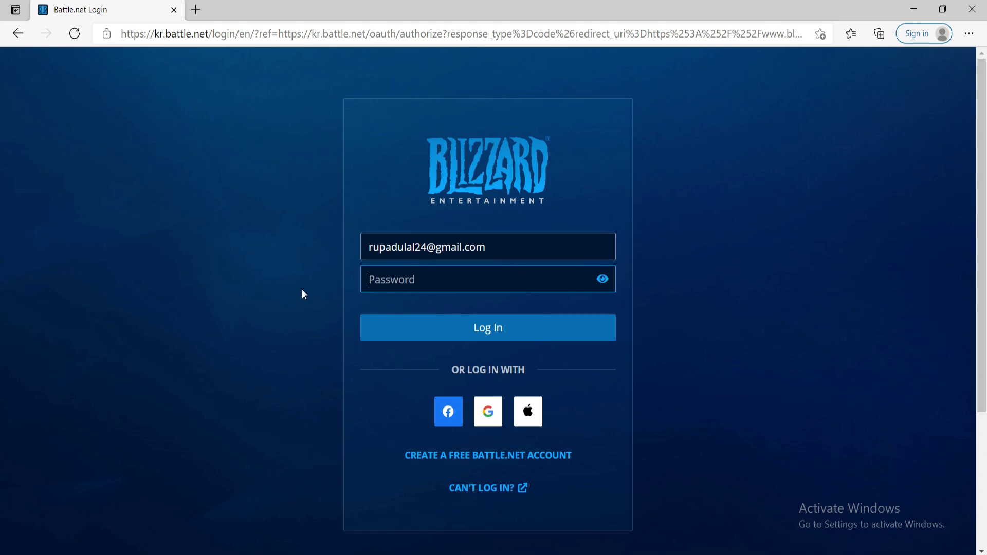
pyautogui.moveTo(488, 247); pyautogui.dragTo(310, 263)
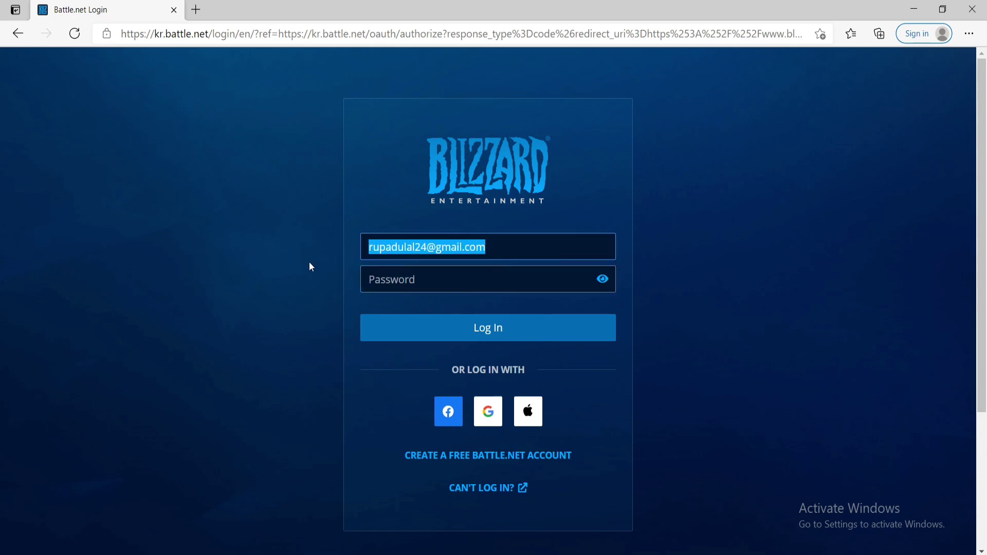
pyautogui.click(345, 270)
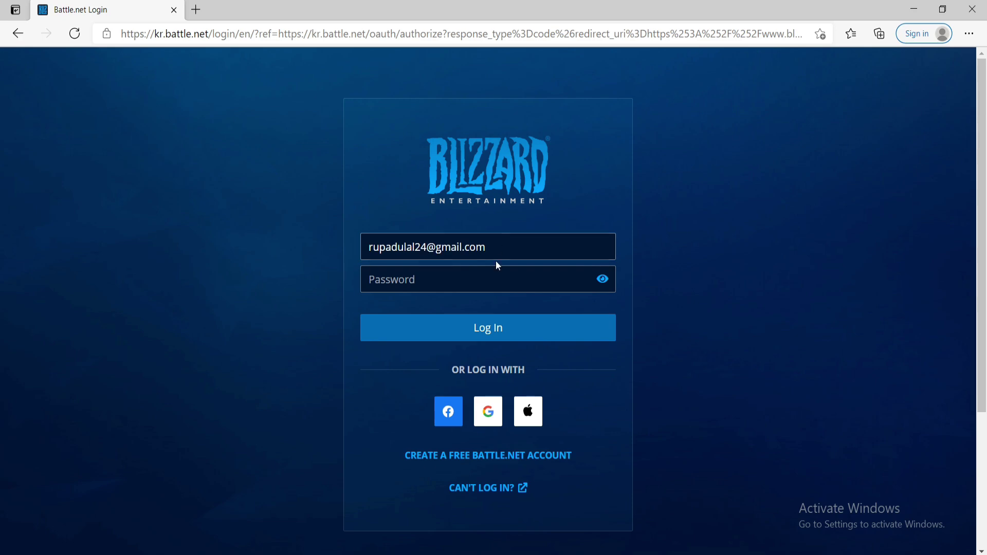
# Choose Can't Log In? > 'I don't know my password' and type the account's e-mail address
pyautogui.click(430, 280)
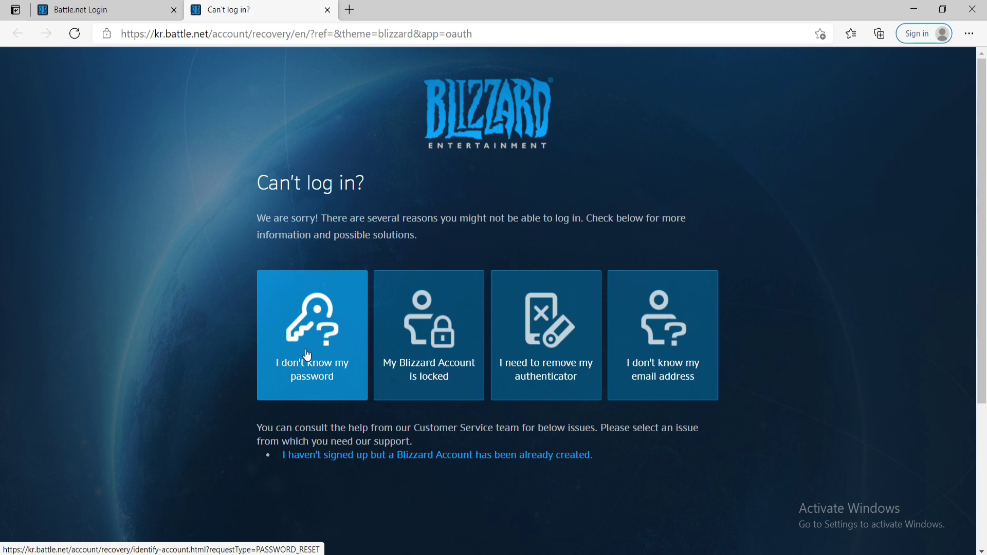
pyautogui.click(307, 355)
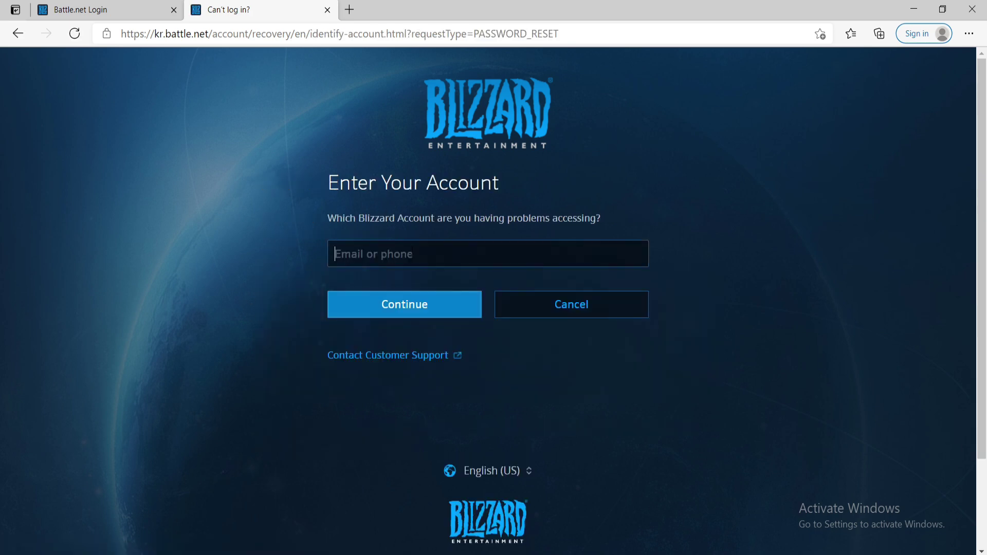
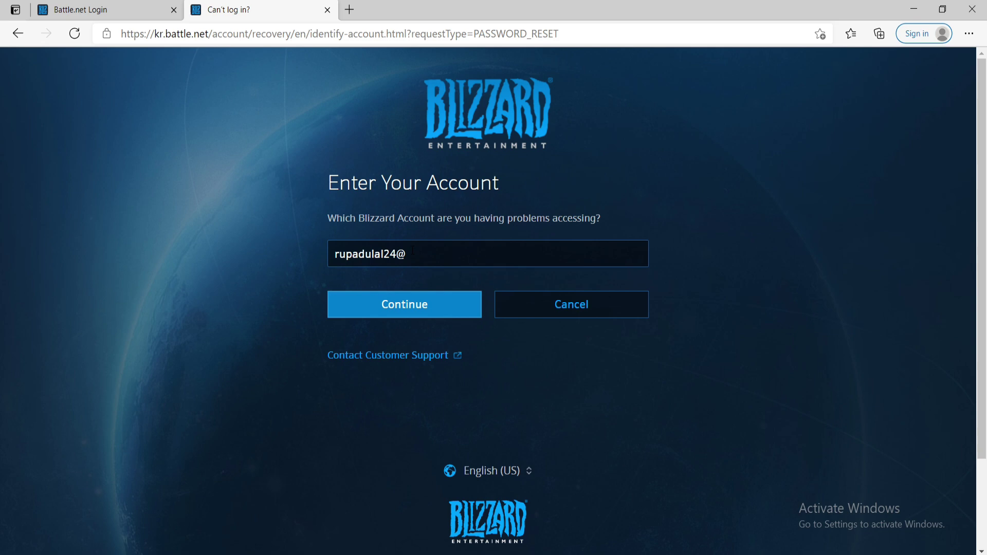
# Submit the account e-mail and solve both rounds of the spiral-galaxy verification puzzle
pyautogui.click(405, 304)
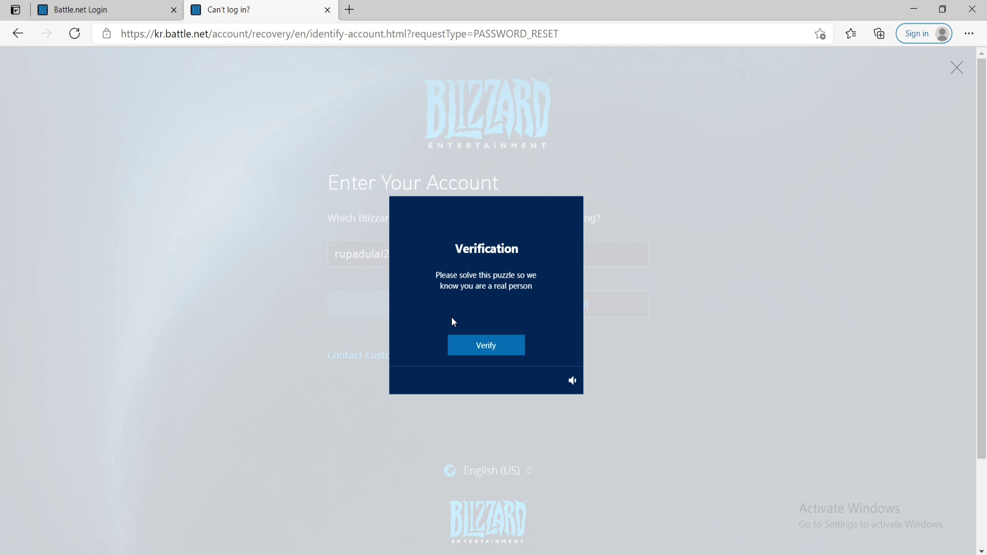
pyautogui.click(483, 354)
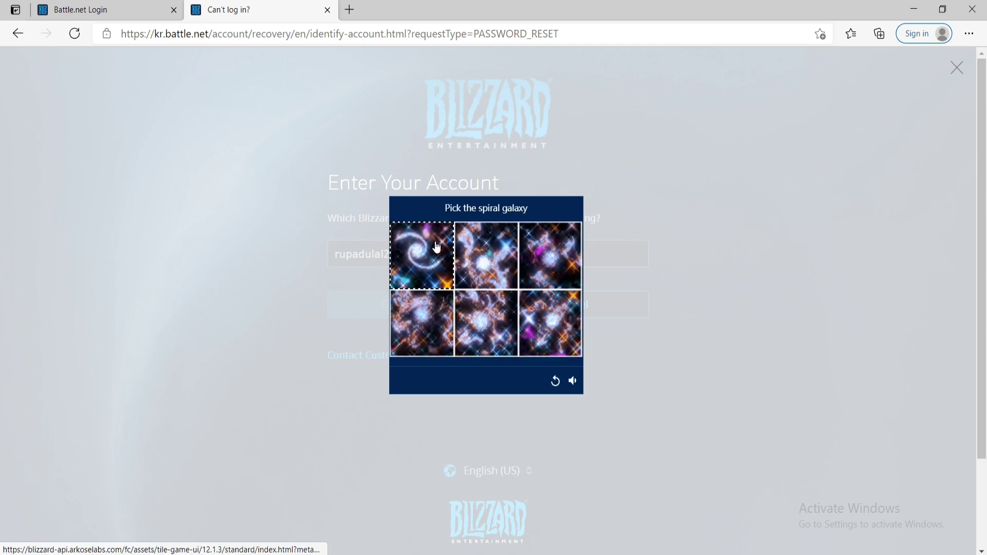
pyautogui.click(437, 247)
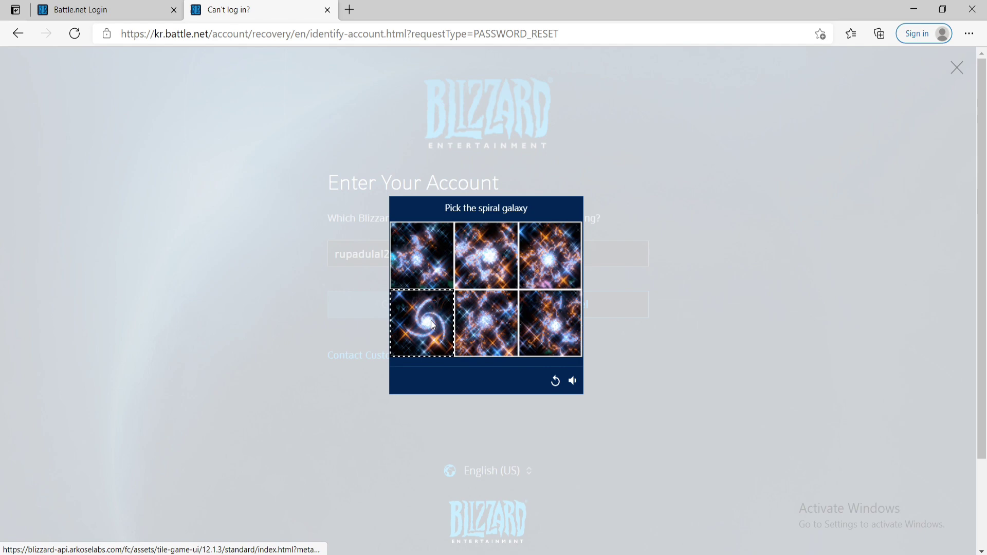
pyautogui.click(432, 322)
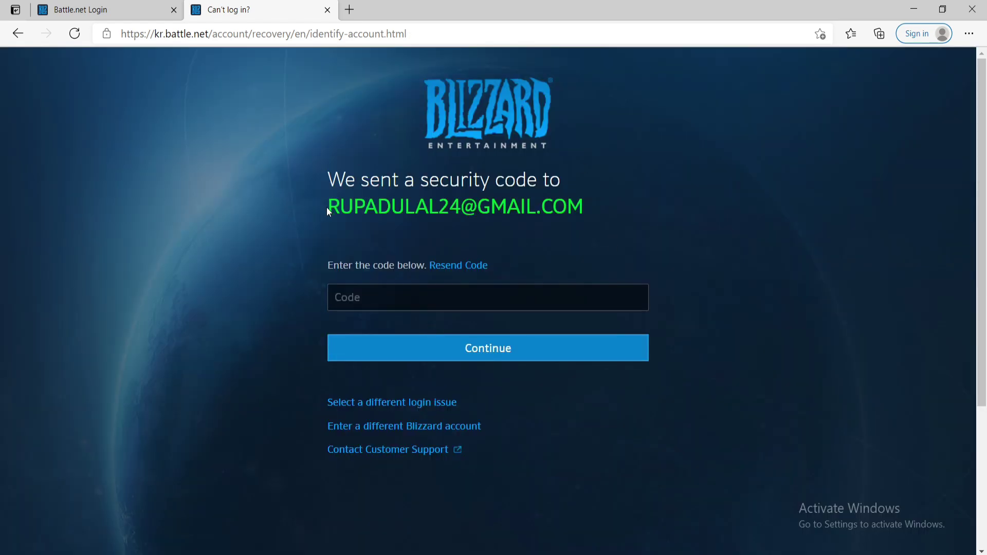
# Open the Blizzard Account Verification e-mail in Gmail and select its security code
pyautogui.moveTo(328, 211); pyautogui.dragTo(643, 226)
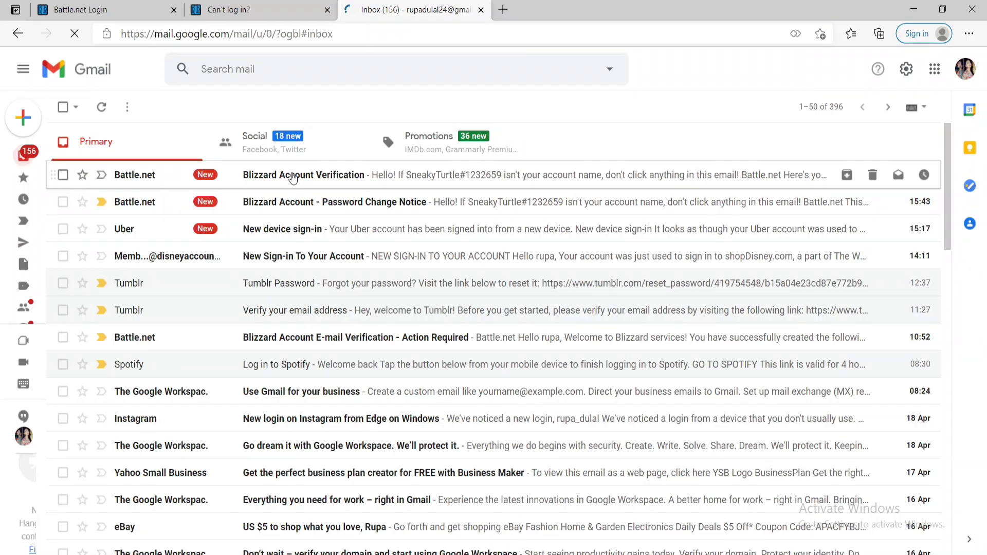
pyautogui.click(293, 178)
pyautogui.scroll(-1, 386, 345)
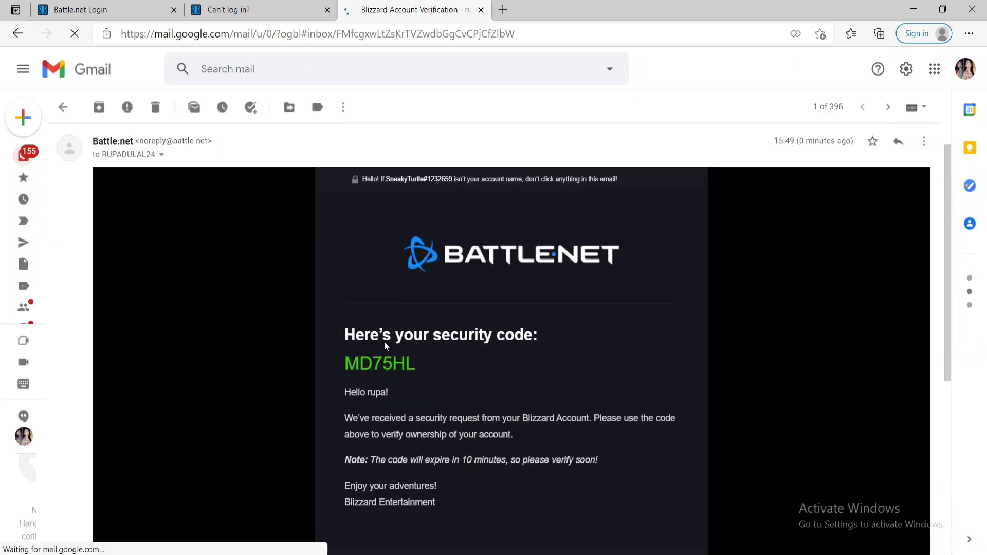
pyautogui.moveTo(345, 303); pyautogui.dragTo(426, 306)
pyautogui.hotkey('ctrl', 'c')
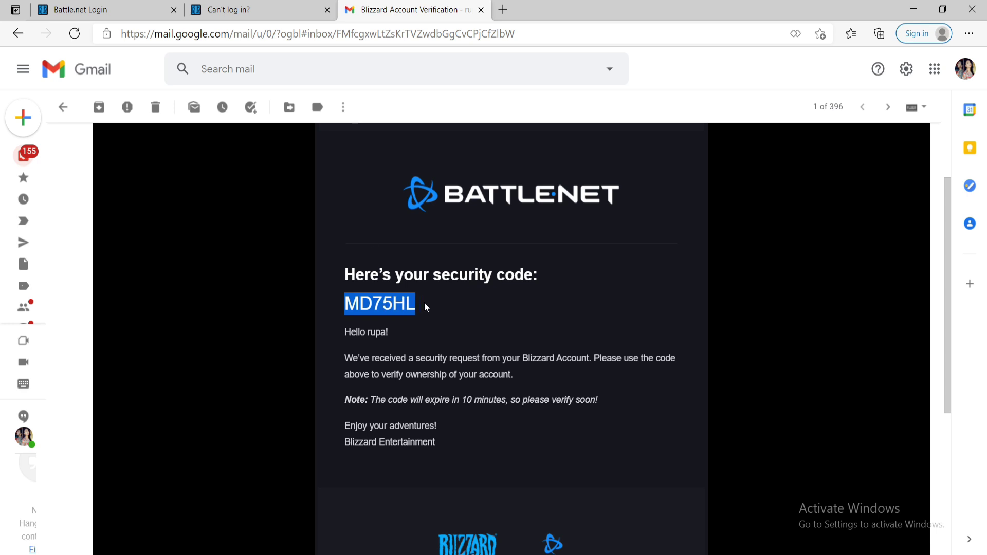
# Paste the security code into the Code field on the Blizzard tab and continue
pyautogui.click(257, 10)
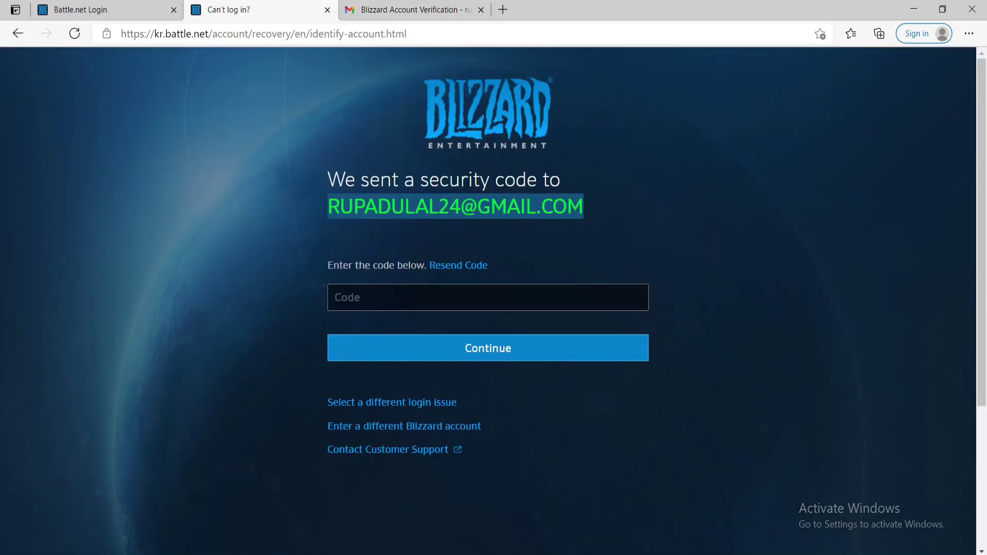
pyautogui.click(360, 298)
pyautogui.hotkey('ctrl', 'v')
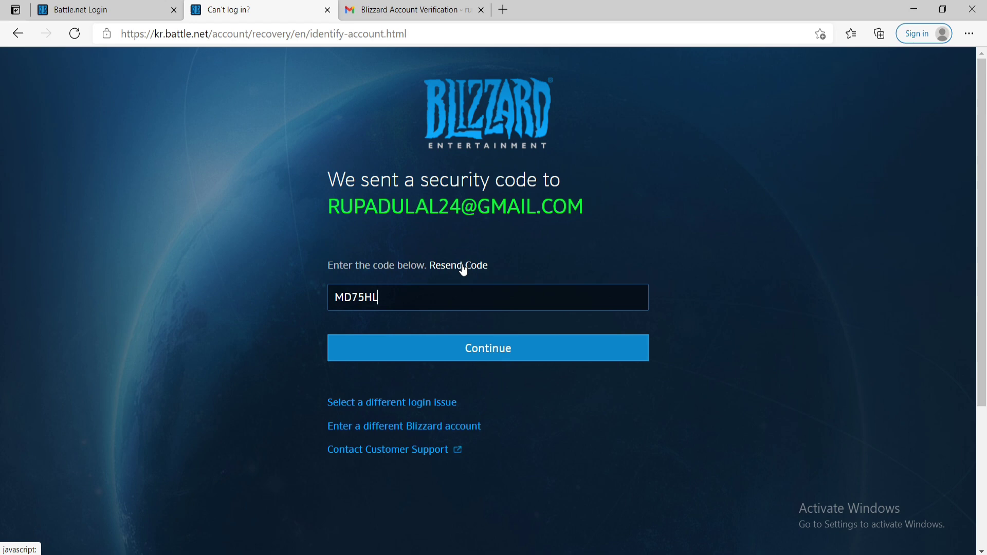
pyautogui.click(486, 352)
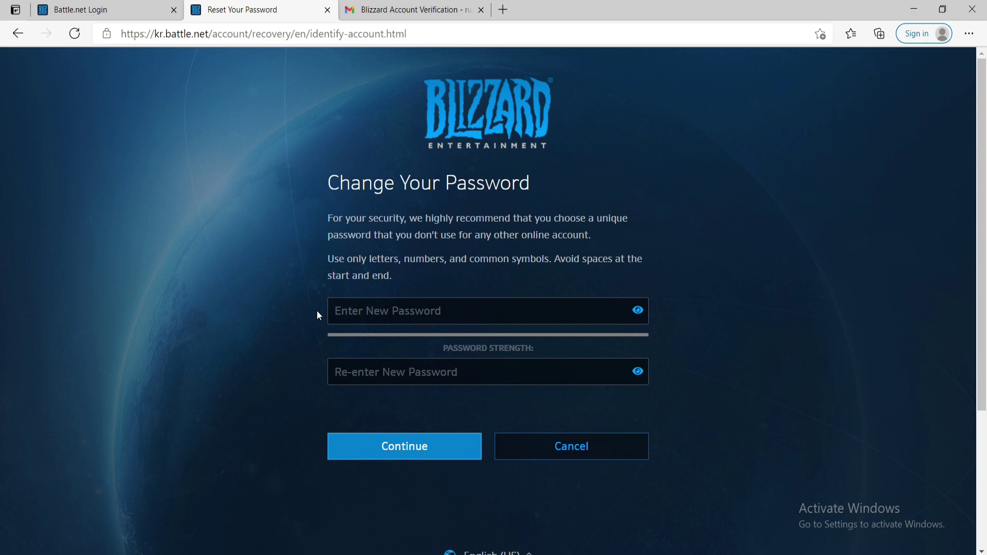
# Enter the new password in both new-password fields and save it
pyautogui.click(406, 306)
pyautogui.hotkey('ctrl', 'v')
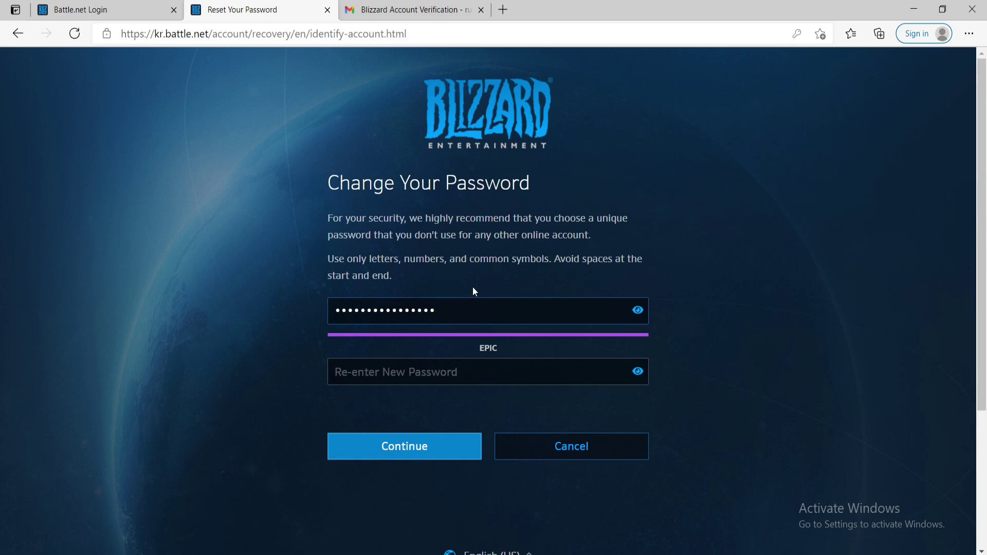
pyautogui.click(442, 372)
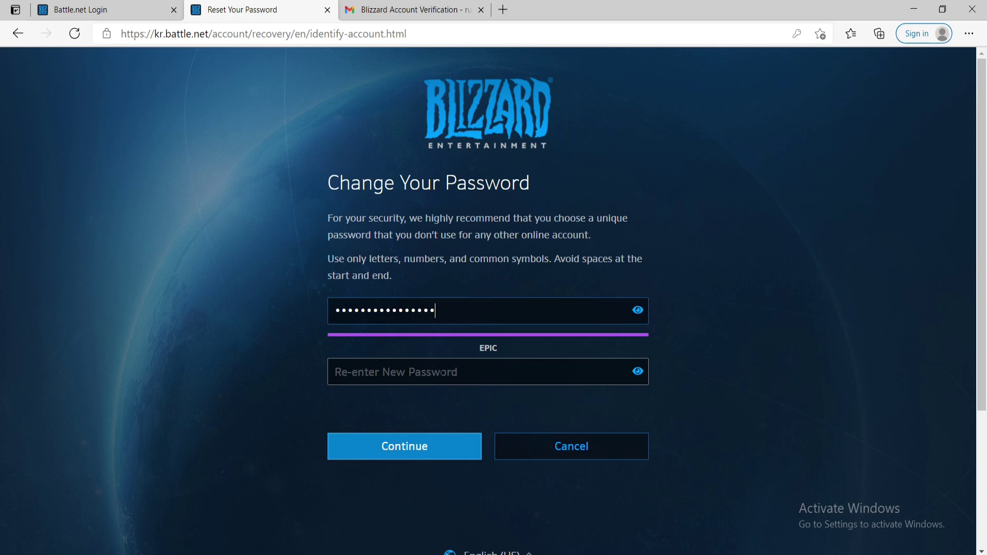
pyautogui.write('****************')
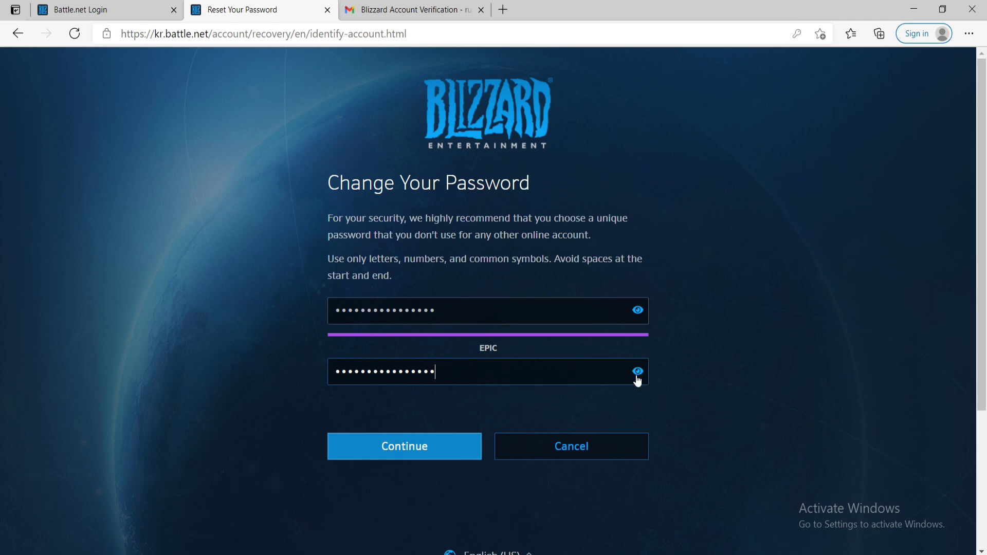
pyautogui.click(407, 448)
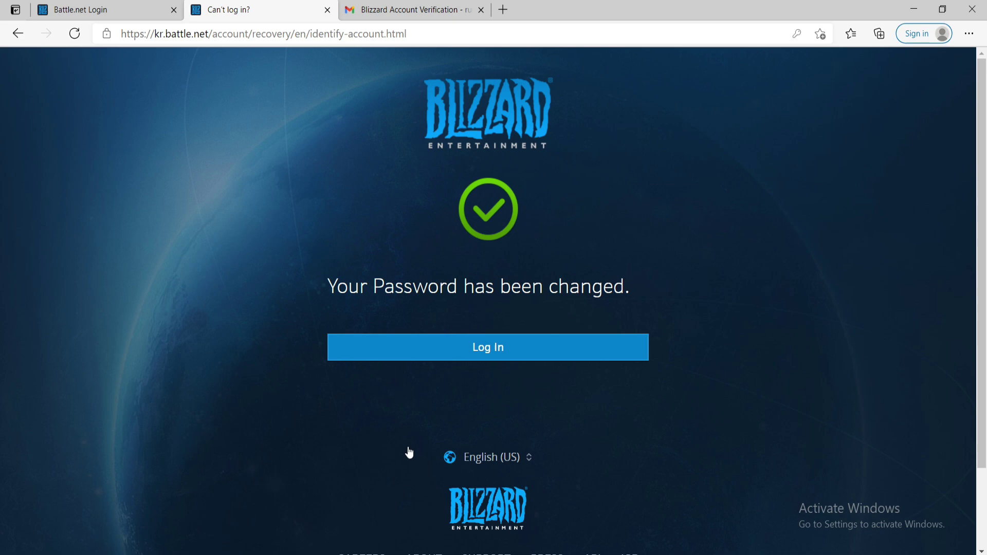
# Log back in with the new password pasted into the Password field
pyautogui.click(493, 348)
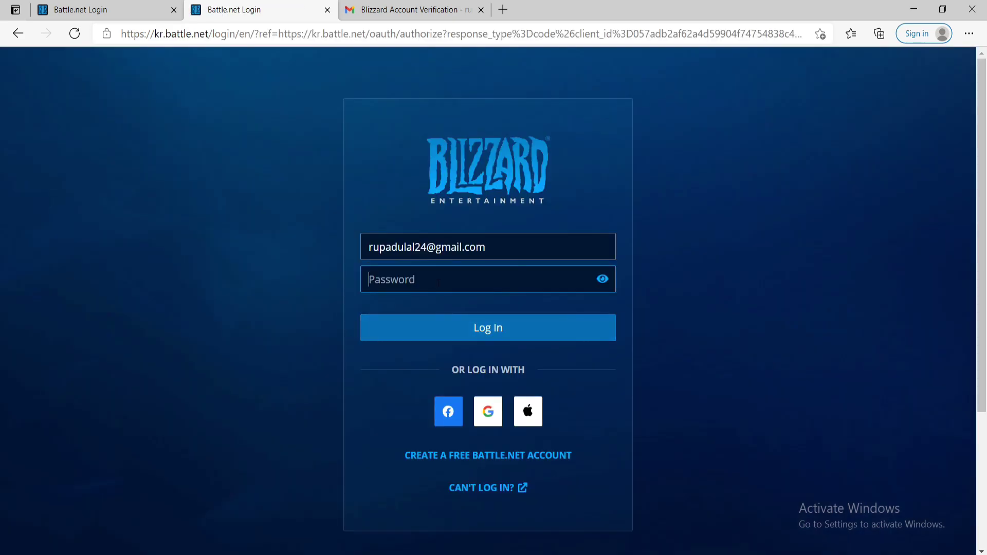
pyautogui.hotkey('ctrl', 'v')
pyautogui.hotkey('ctrl', 'v')
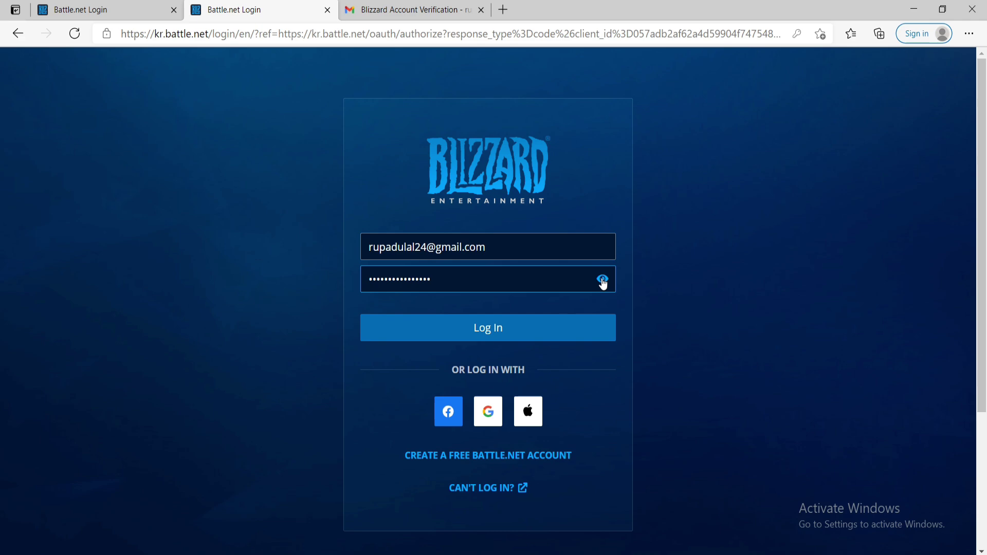
pyautogui.click(489, 330)
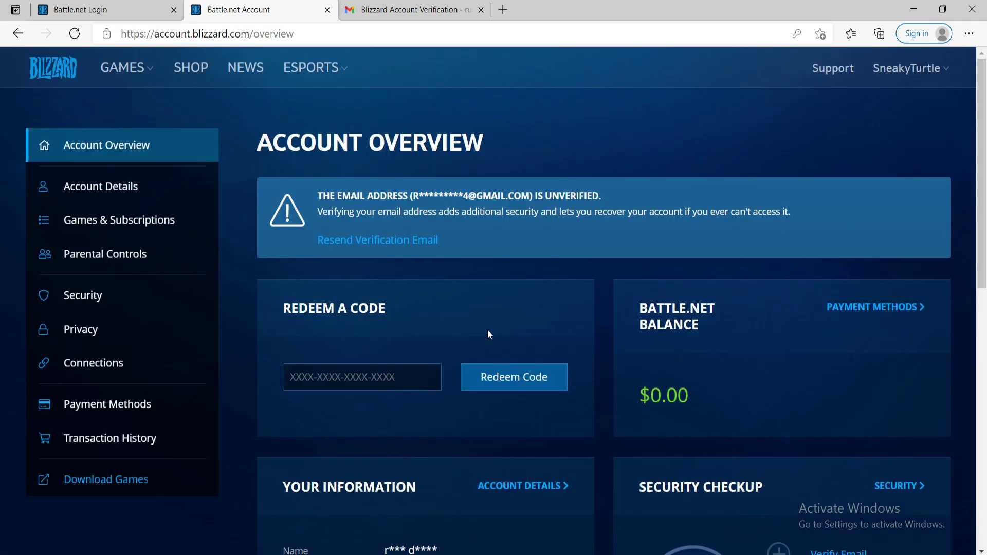
# Return to the Blizzard home page via the logo, then show the desktop with Win+D
pyautogui.click(56, 71)
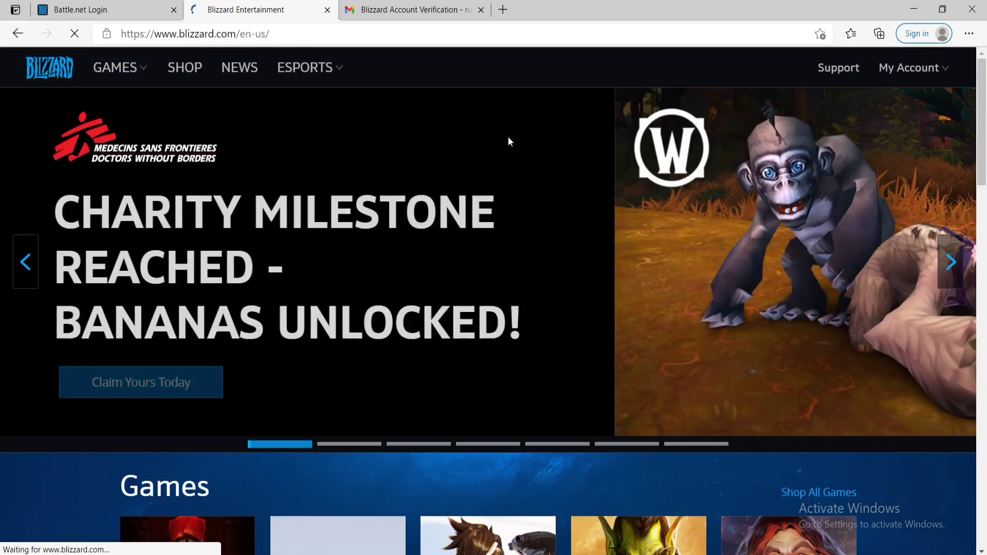
pyautogui.press('super+d')
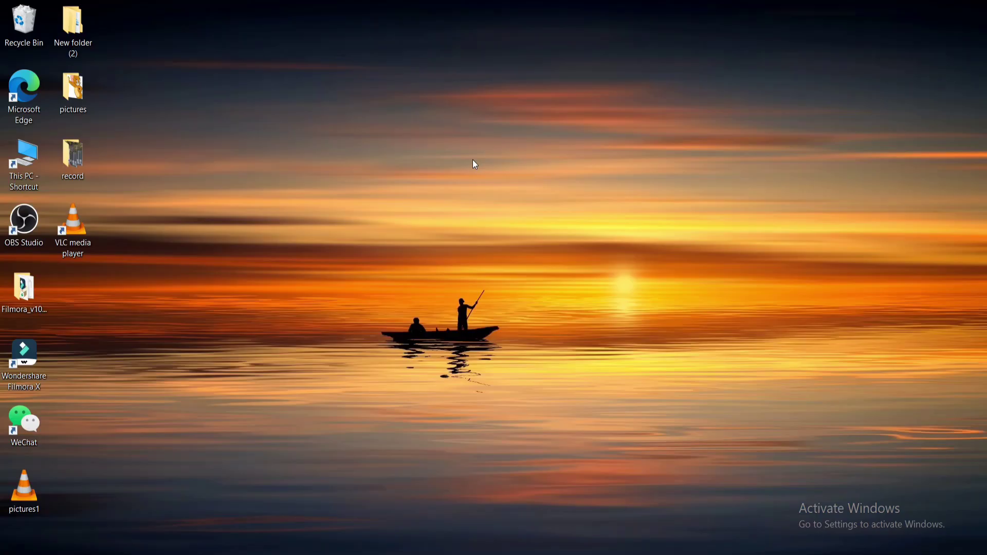